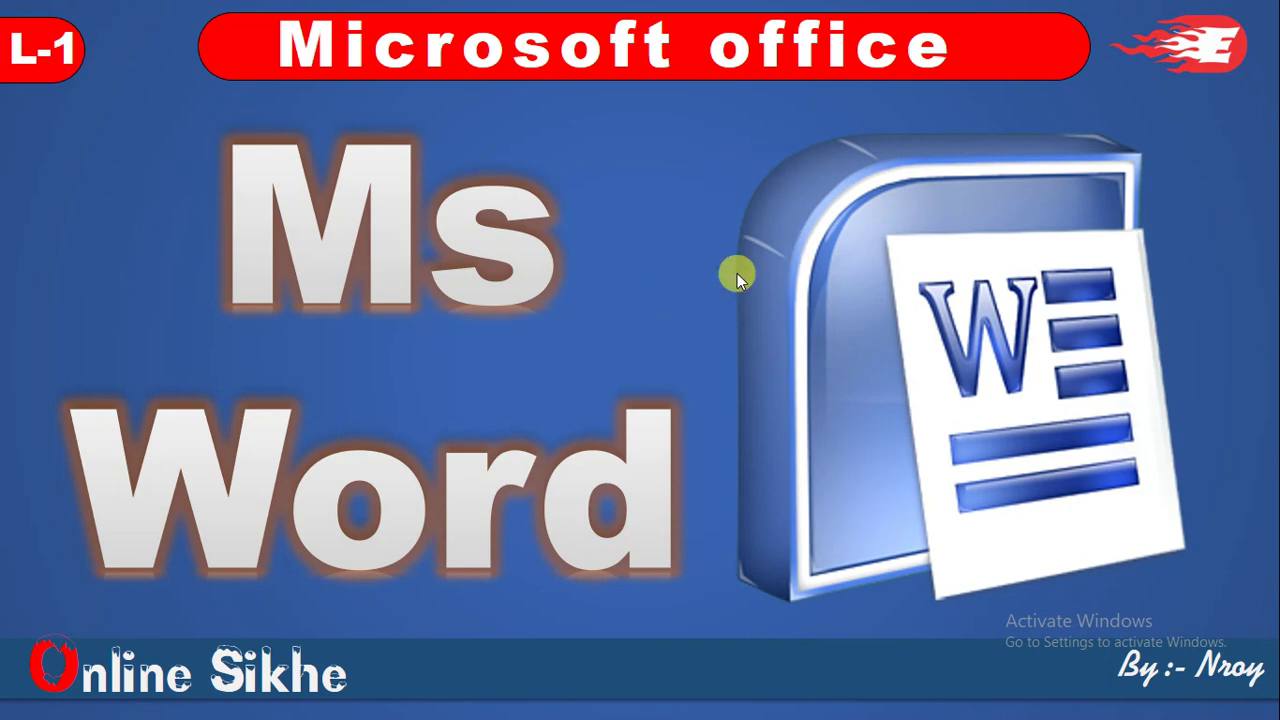
Advance the title slideshow past the Ms Word slide to reach the desktop.
click(600, 280)
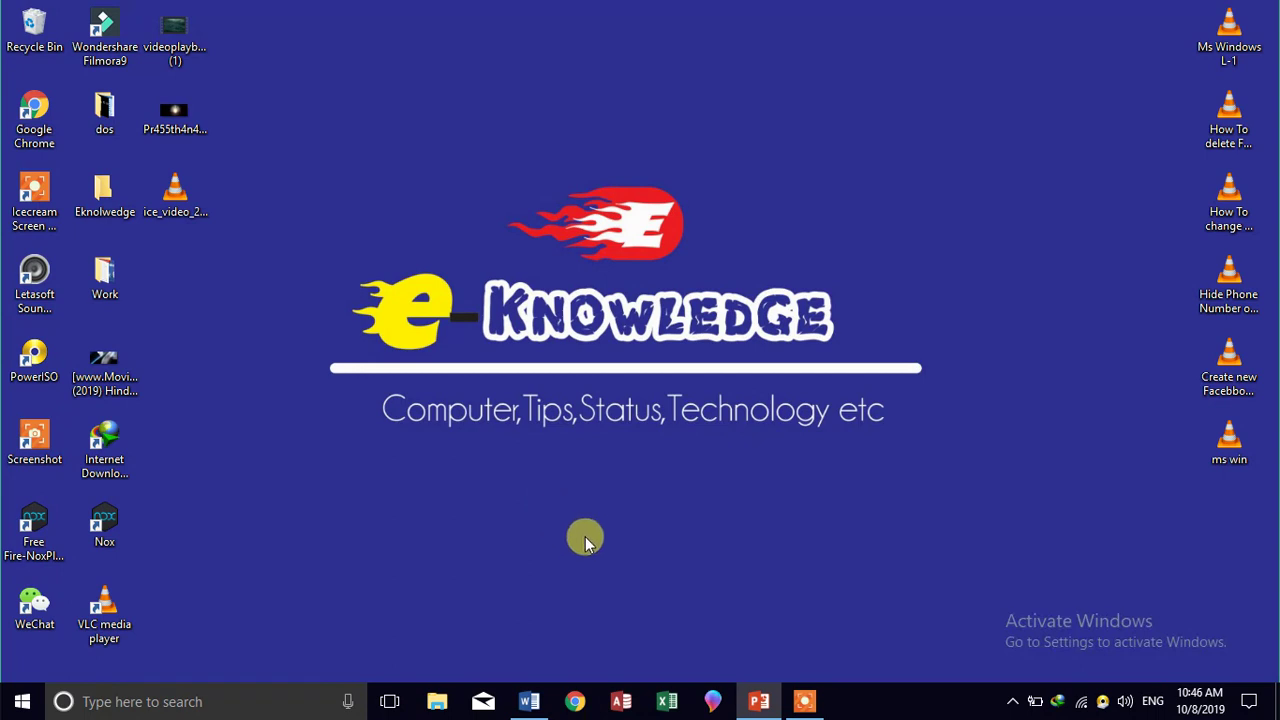
Launch Word 2016 from the Start menu's app list.
click(22, 701)
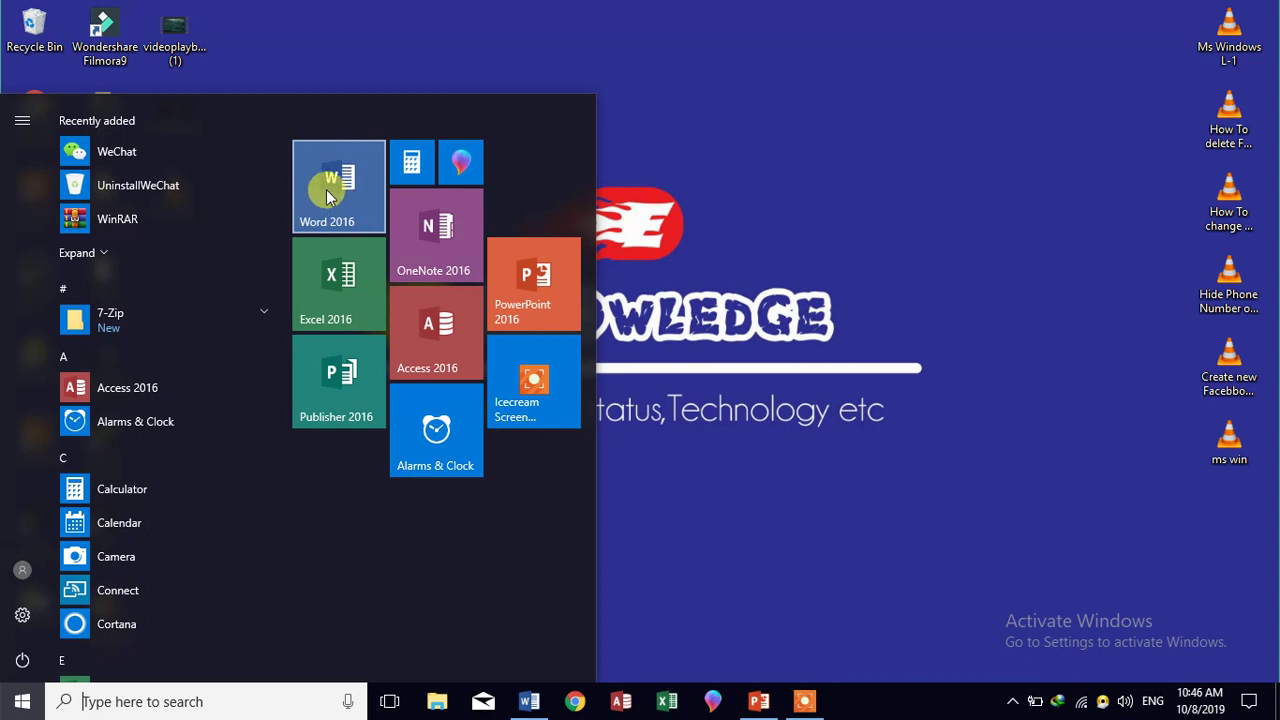
click(329, 195)
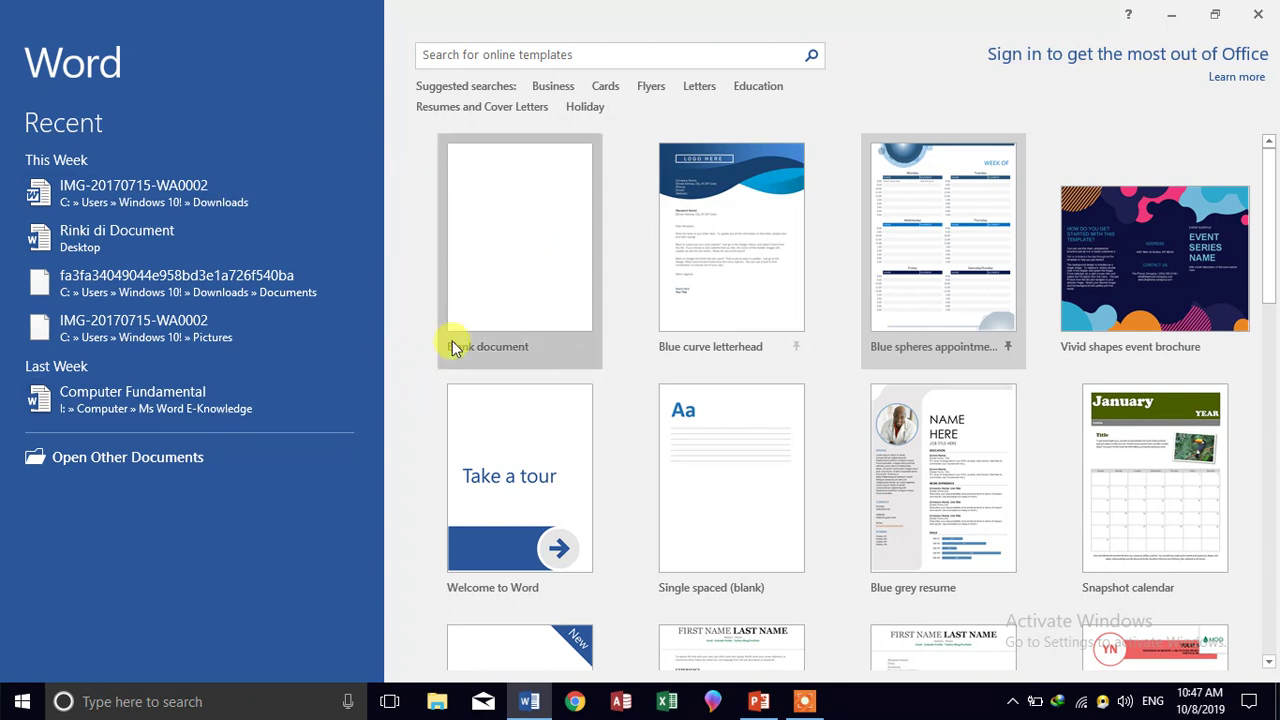
Create a new blank document, Document1, from the start screen.
click(503, 281)
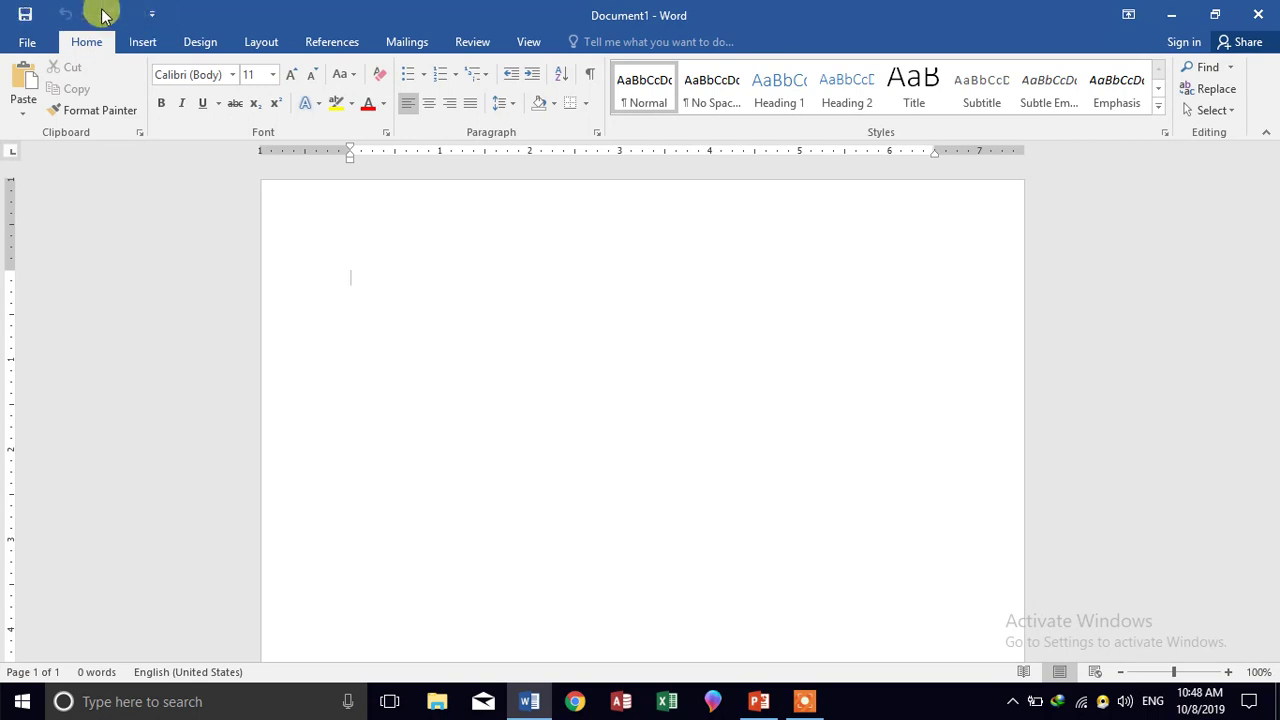
click(152, 16)
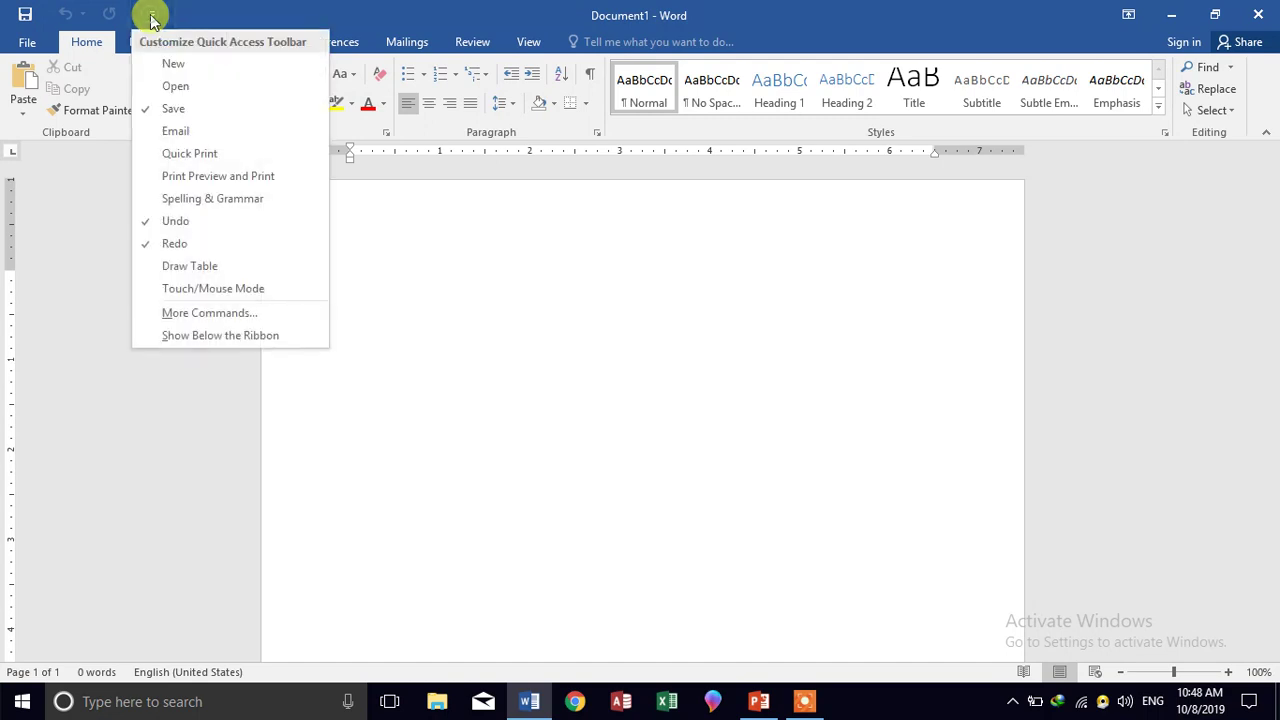
click(168, 64)
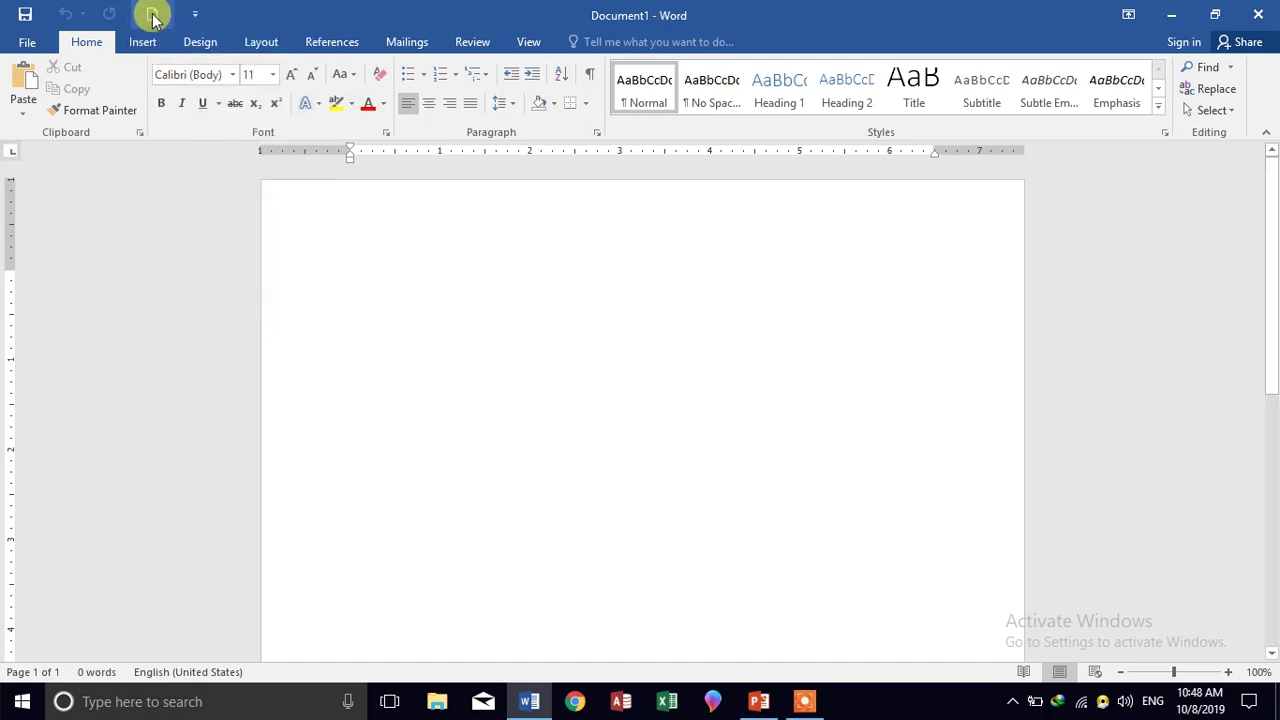
click(193, 14)
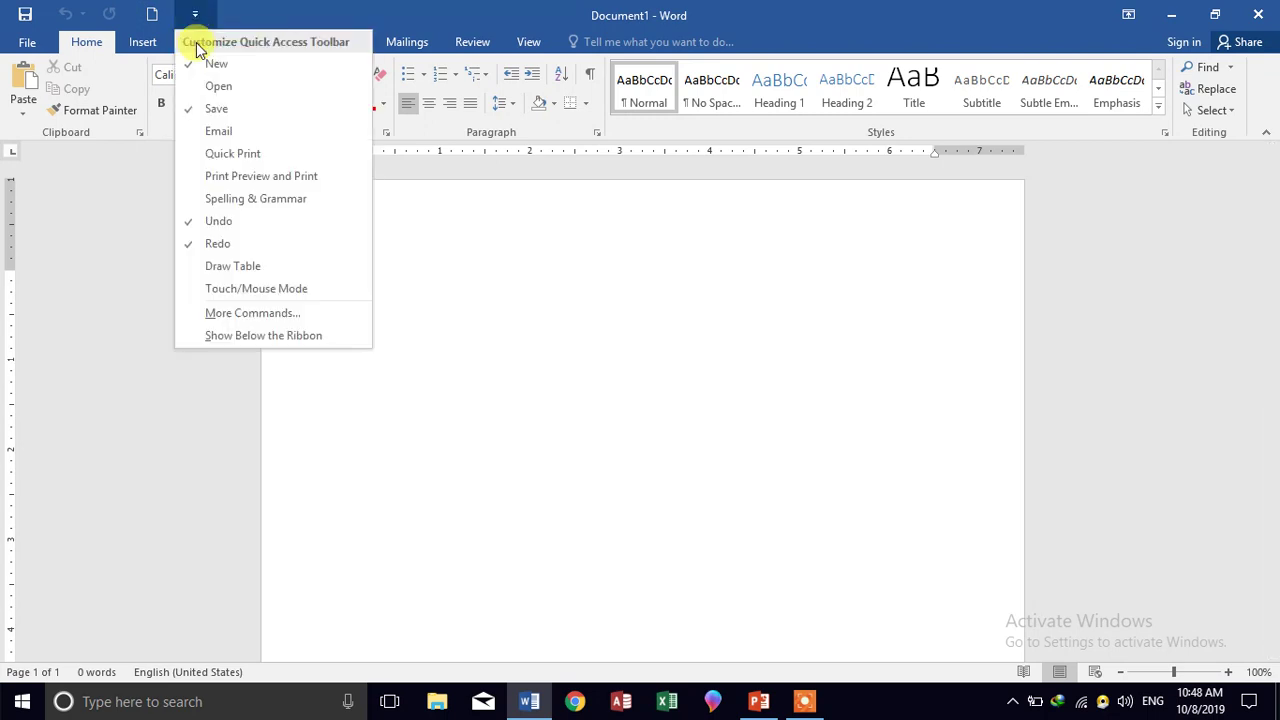
click(210, 87)
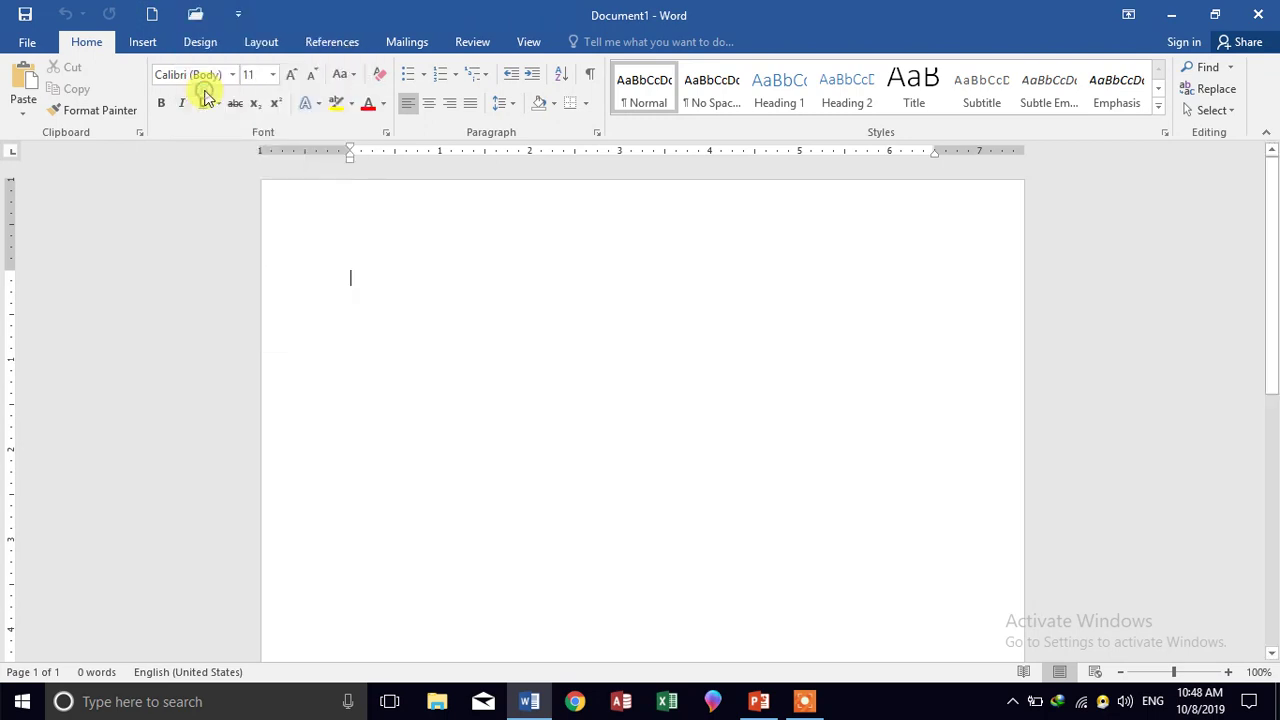
click(238, 17)
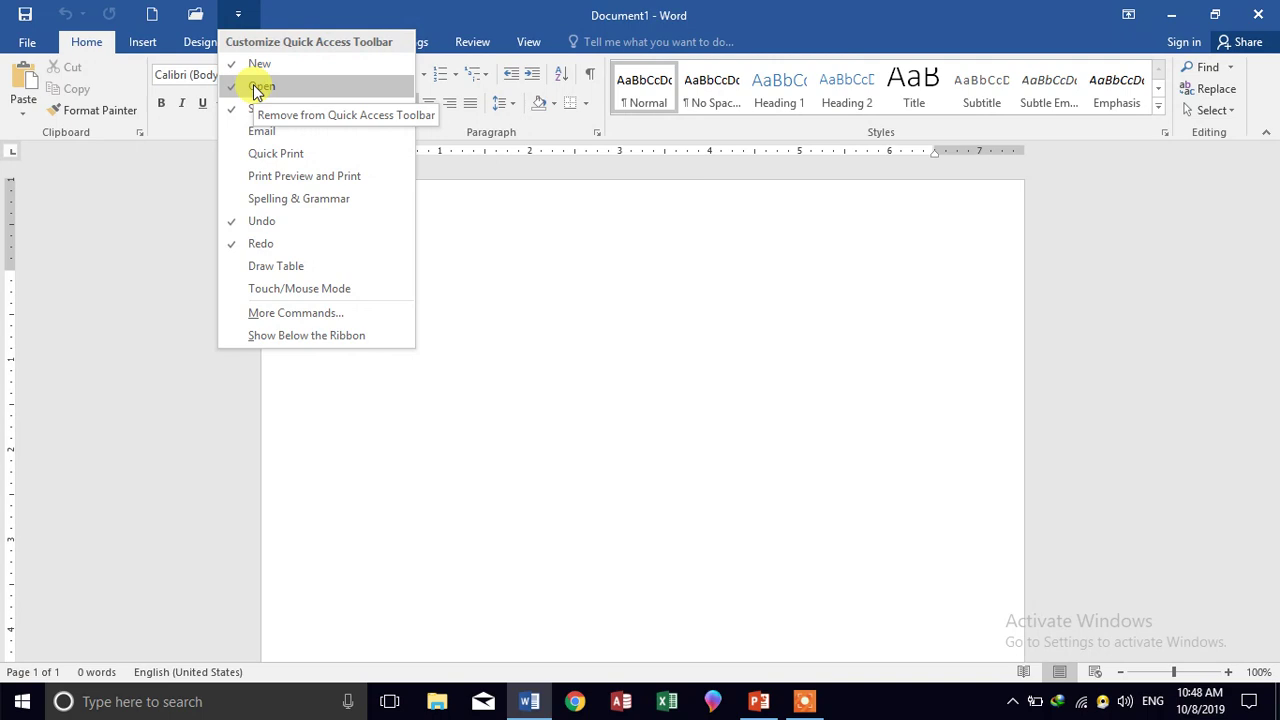
click(256, 88)
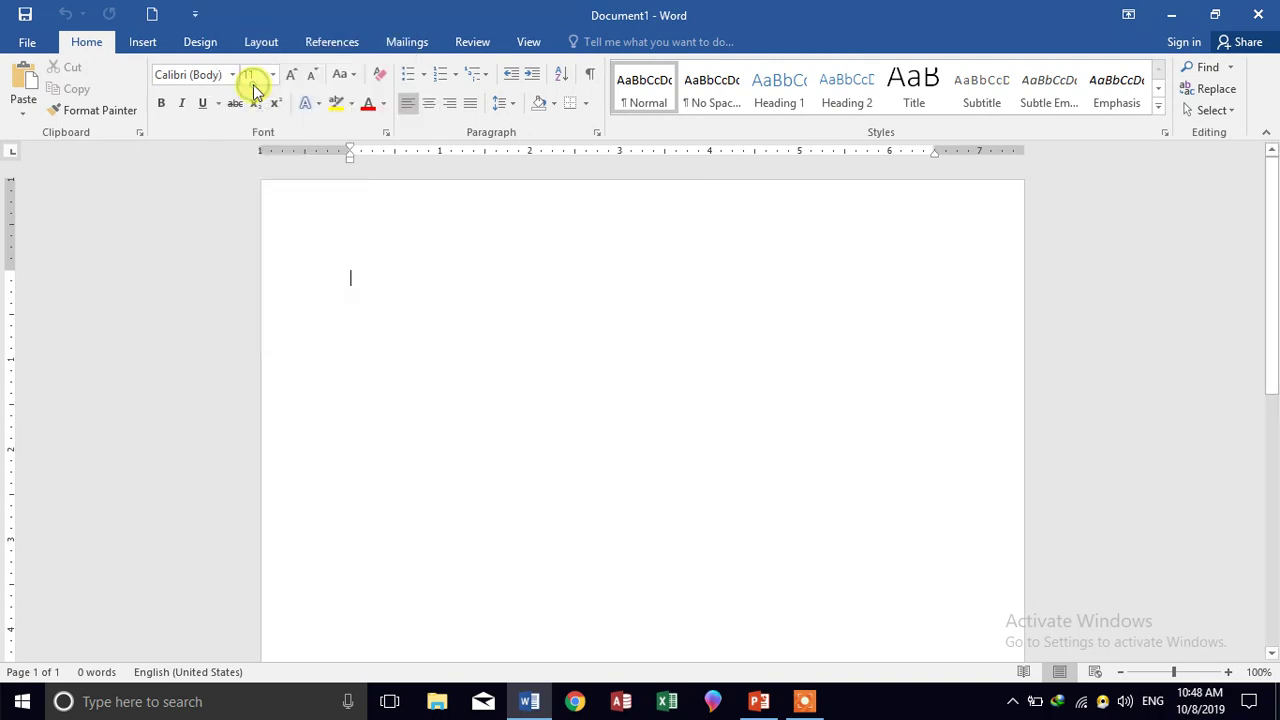
click(195, 16)
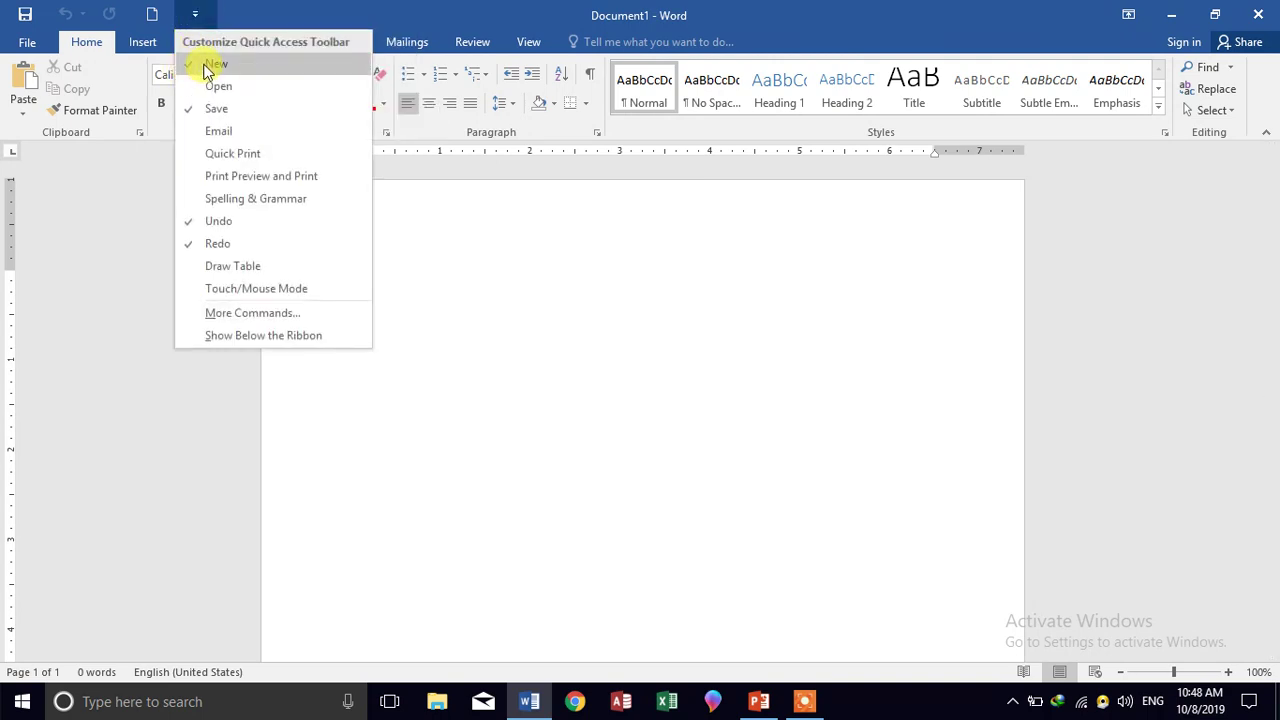
click(207, 66)
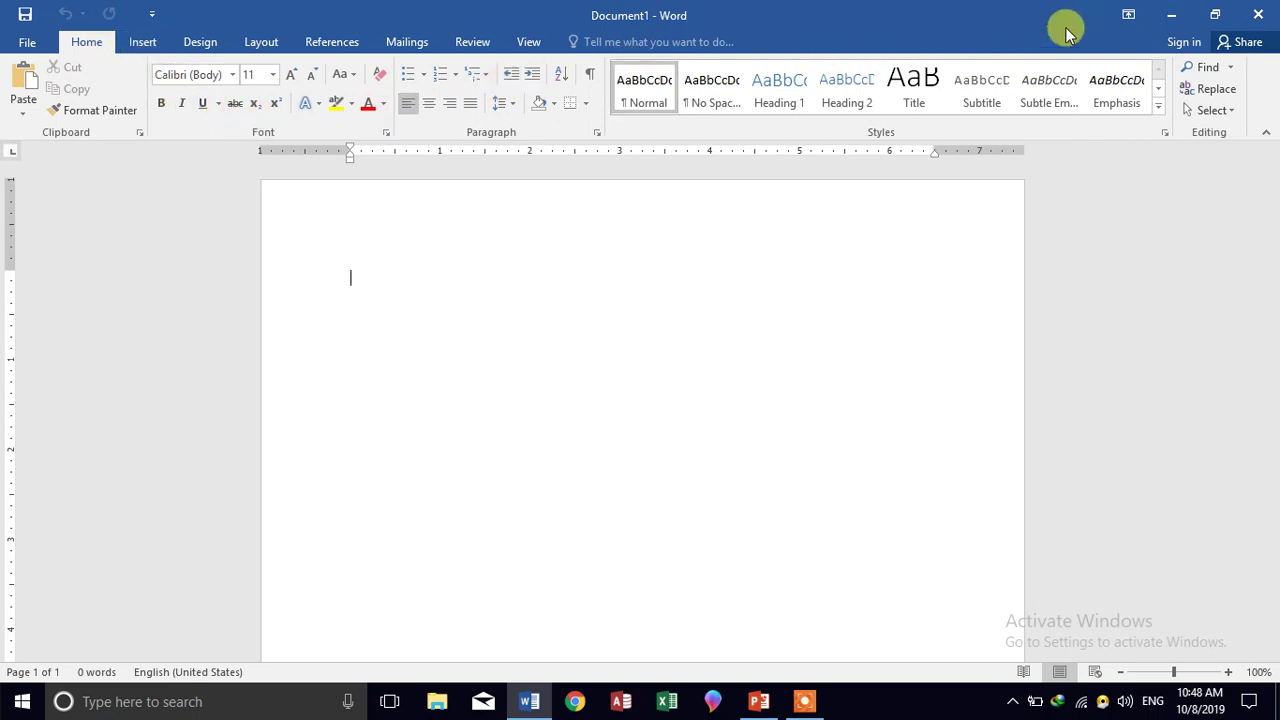
Set Ribbon Display Options to Show Tabs and Commands so the ribbon stays visible.
click(1128, 14)
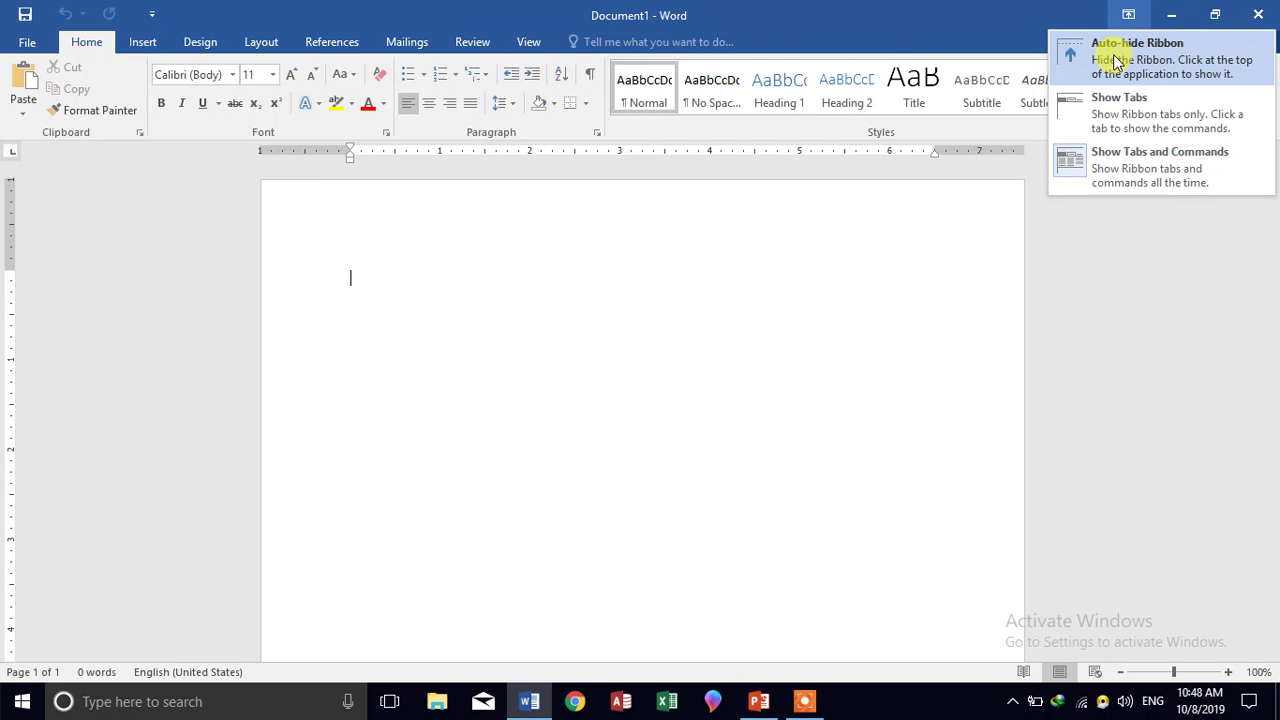
scroll(1115, 55, down, 1)
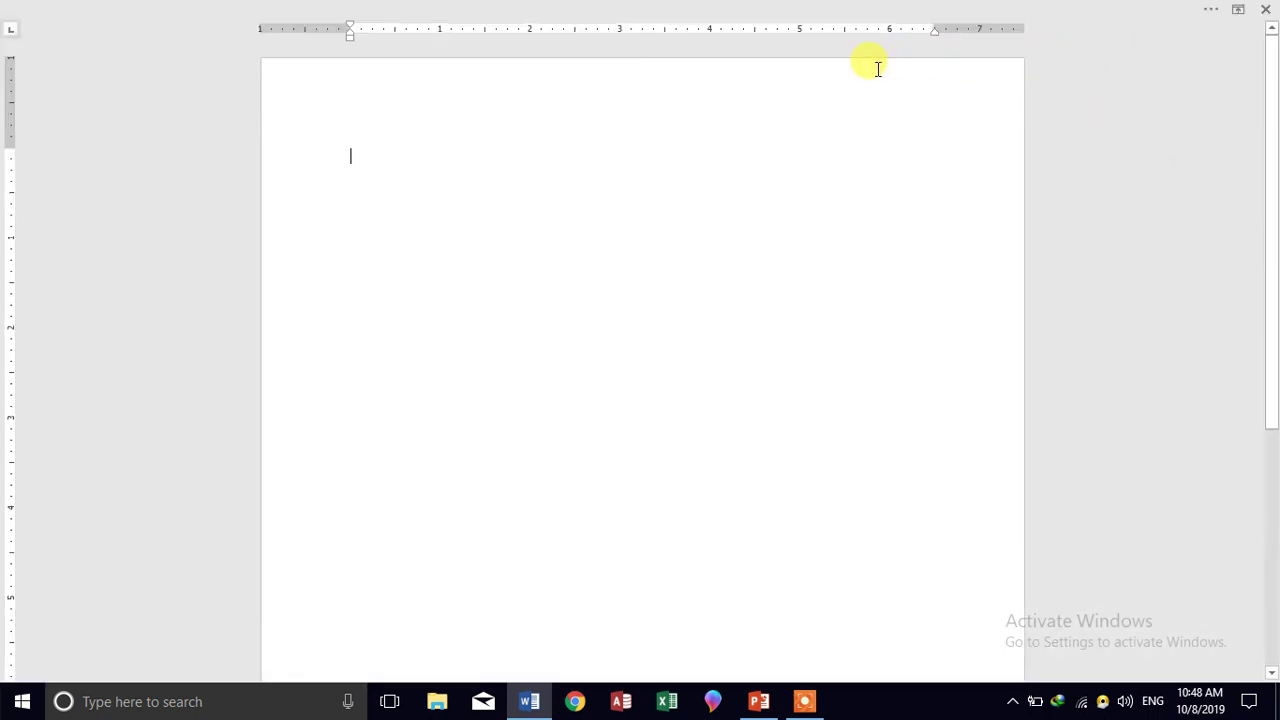
click(1236, 12)
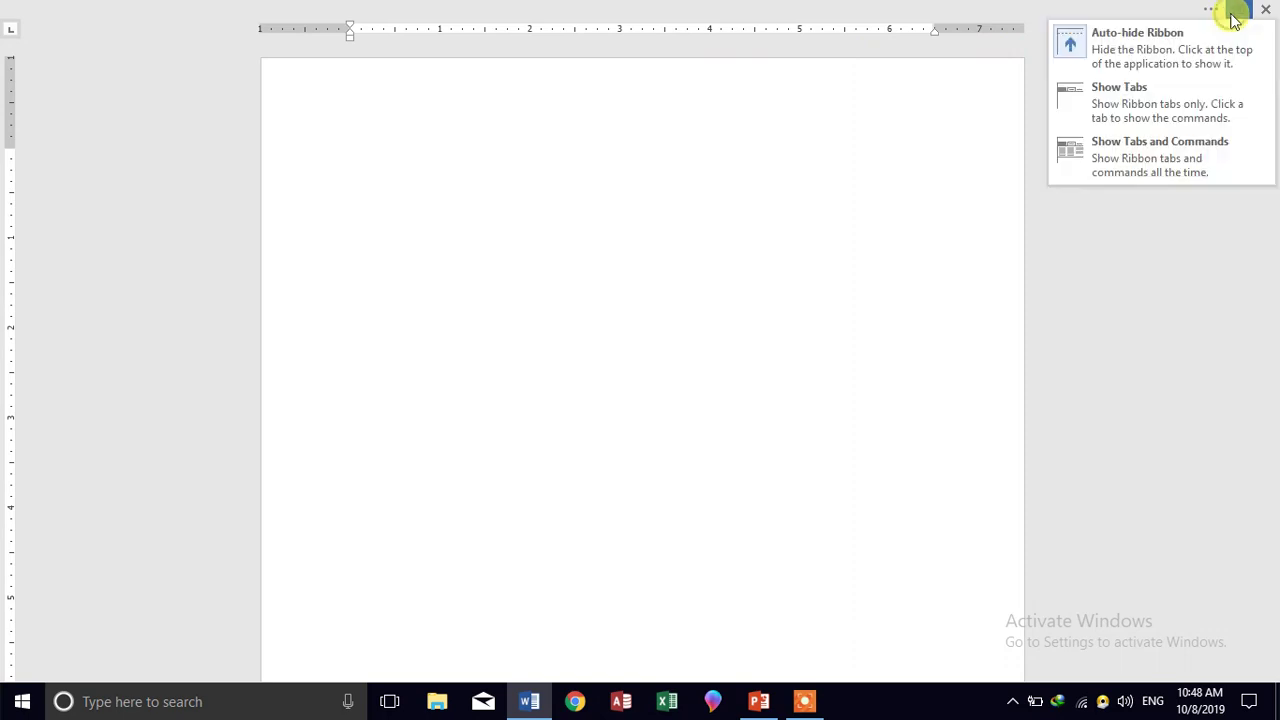
click(1134, 106)
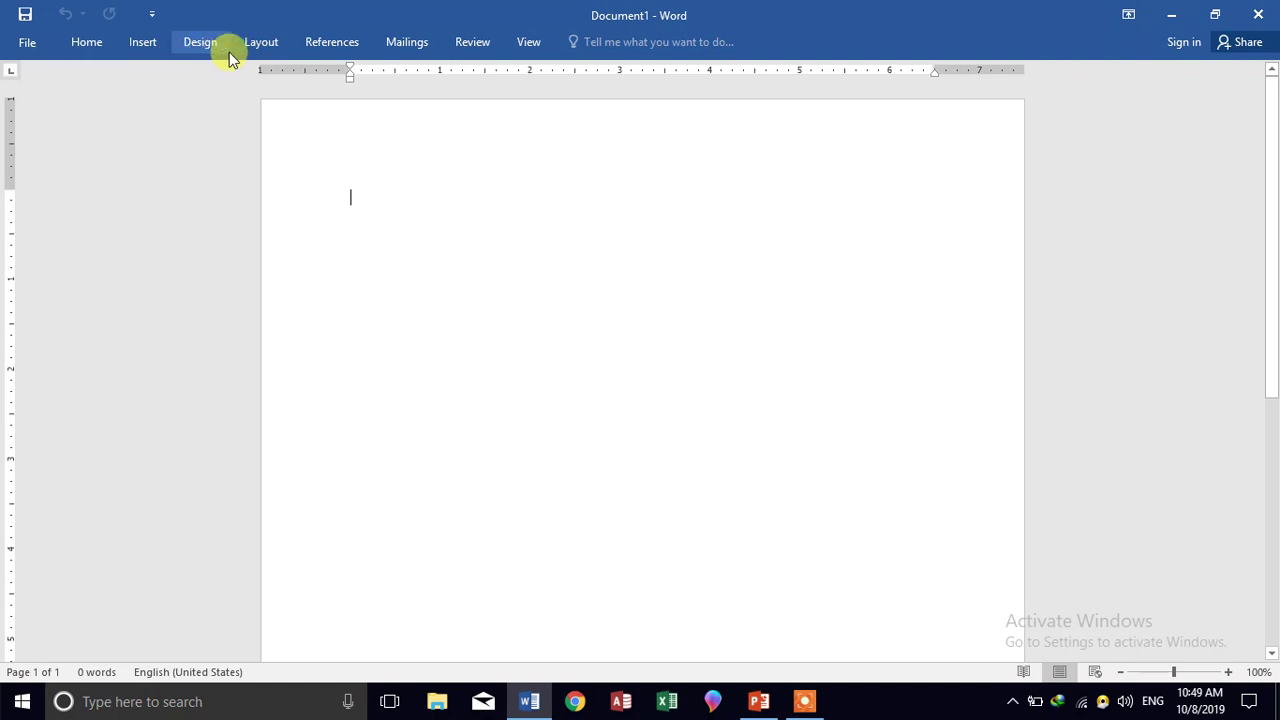
click(1130, 16)
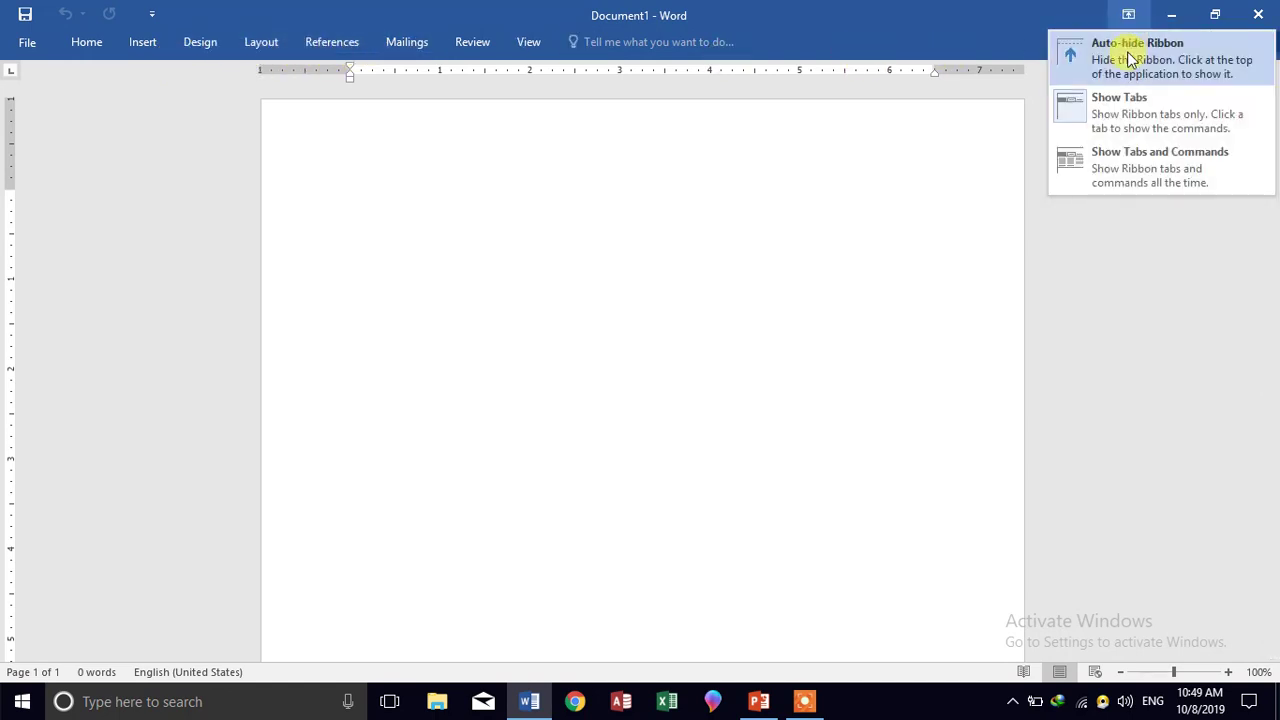
click(1112, 165)
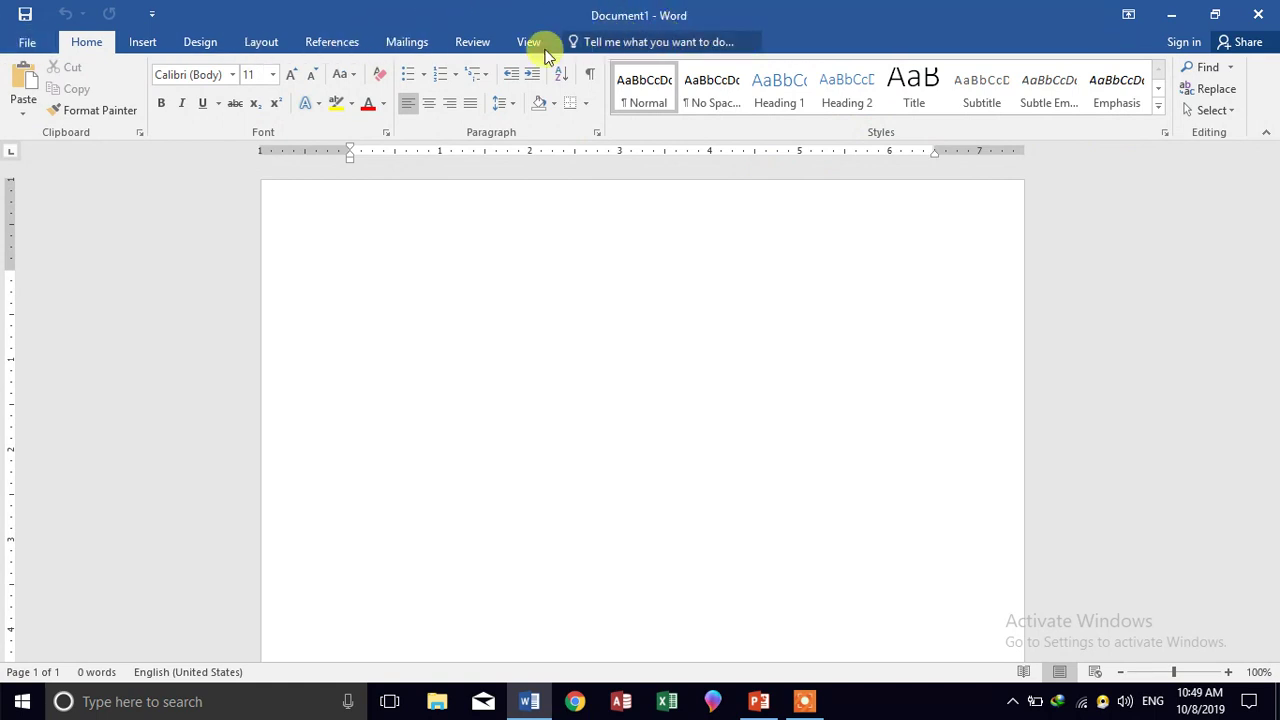
click(143, 42)
click(200, 42)
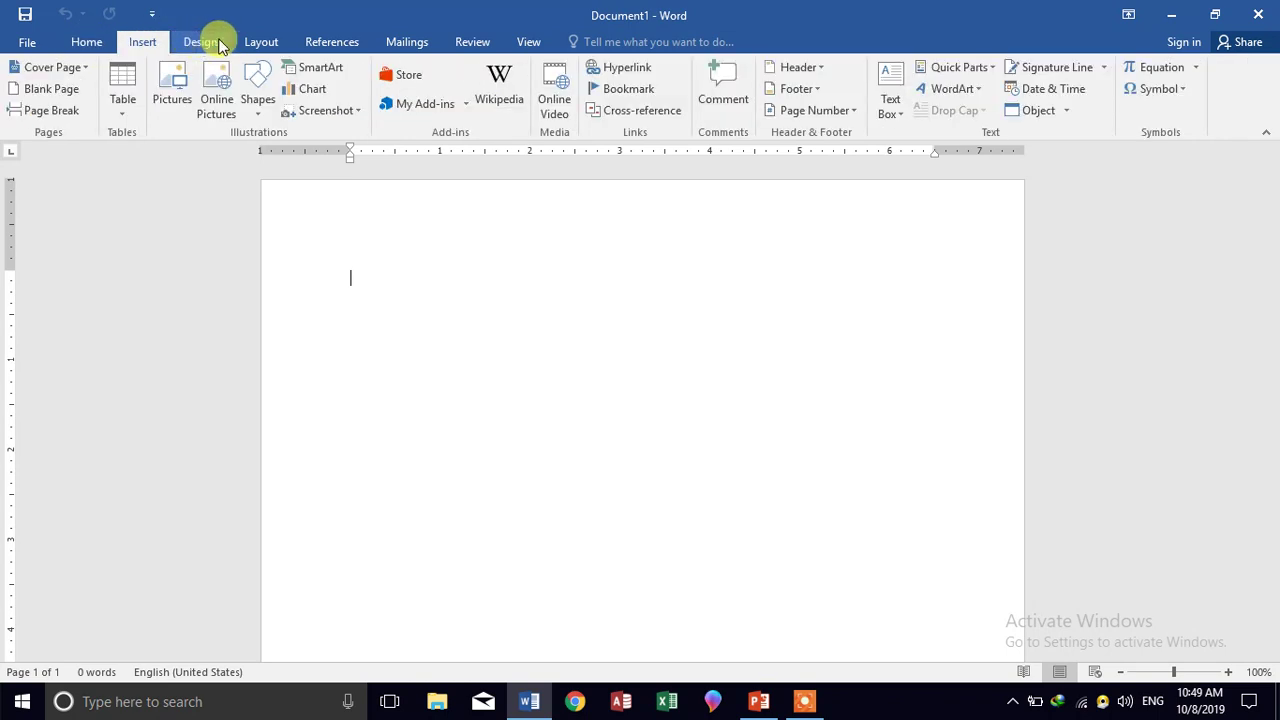
click(88, 40)
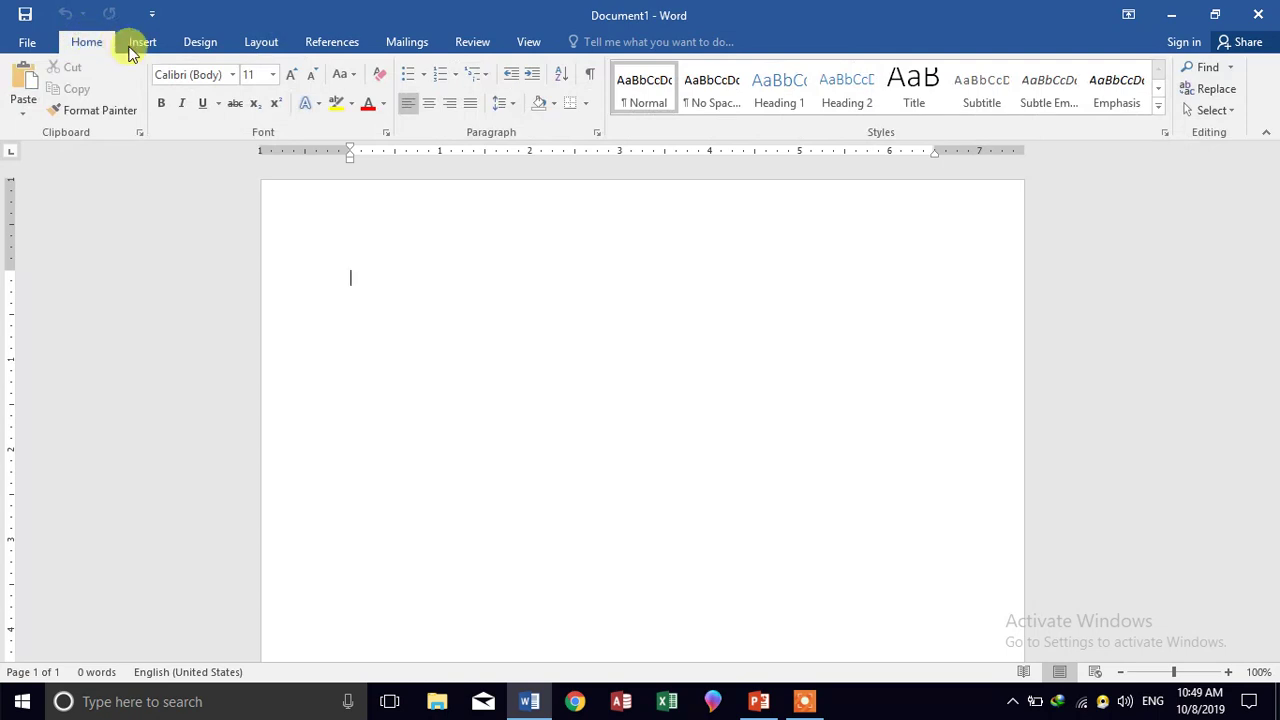
click(136, 48)
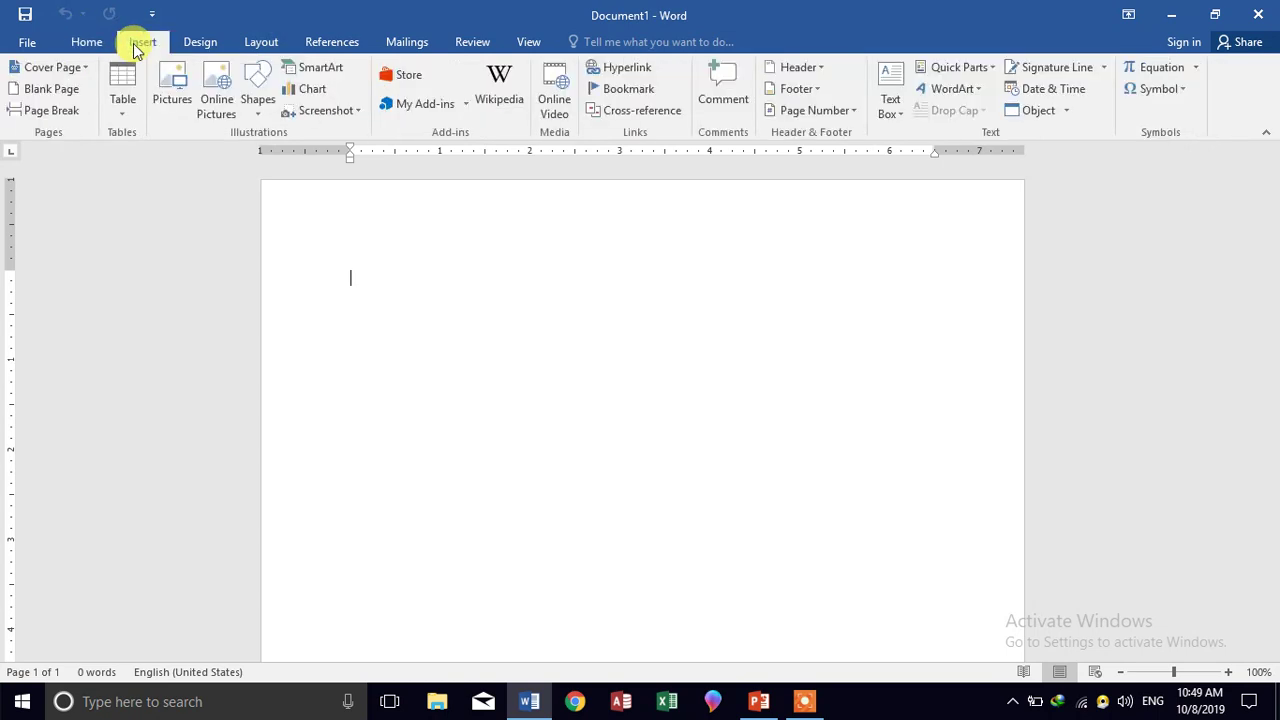
click(198, 45)
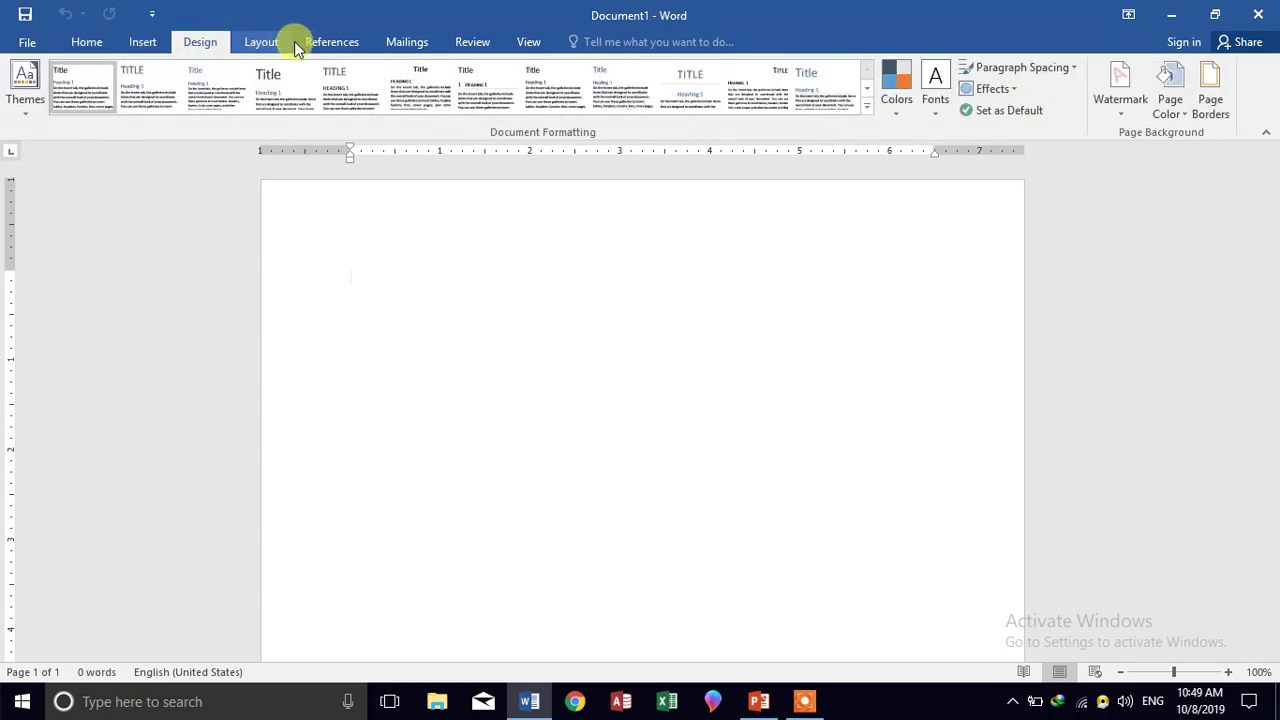
click(90, 40)
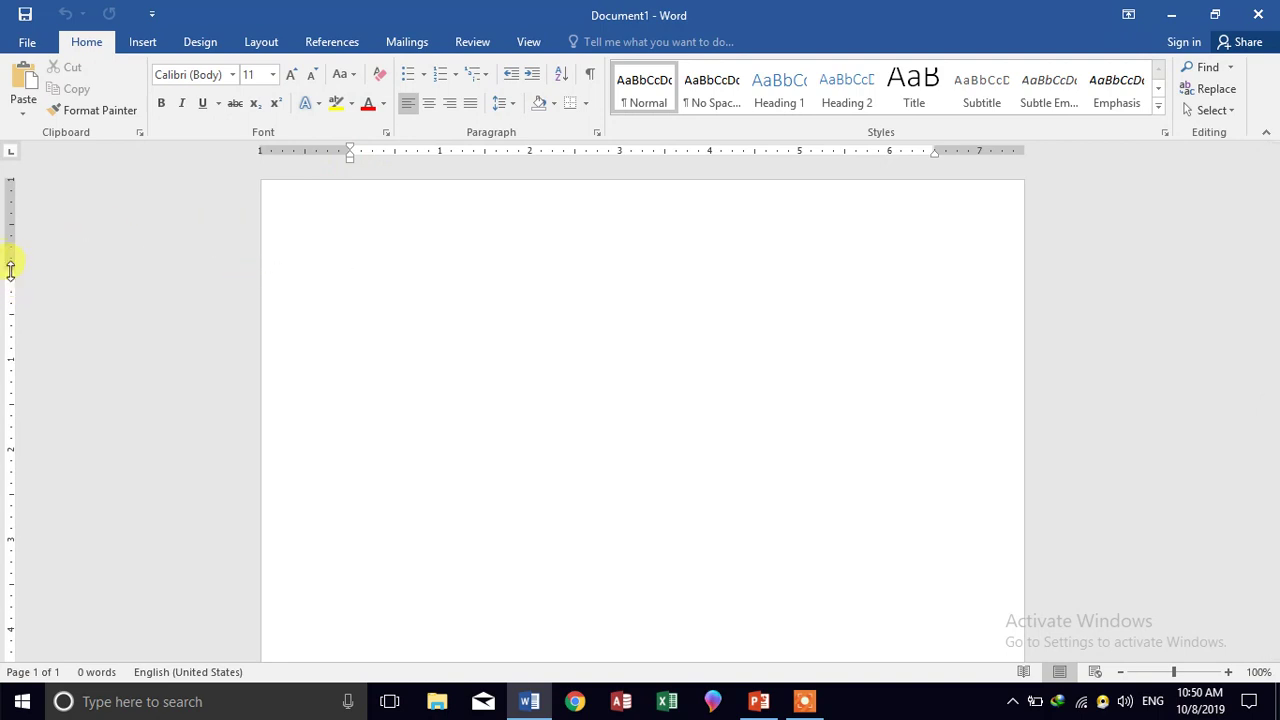
mouse_move(642, 400)
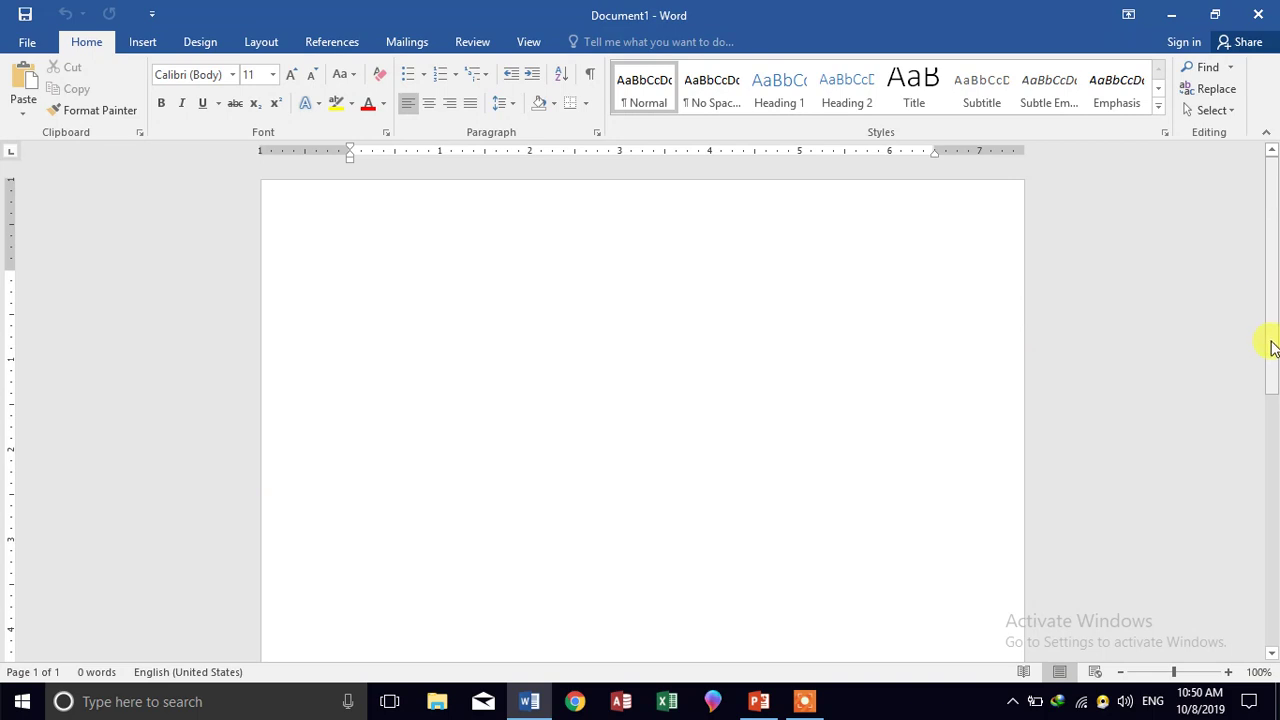
mouse_move(1274, 235)
mouse_down()
mouse_move(1272, 388)
mouse_move(1268, 177)
mouse_up()
mouse_move(1268, 274)
mouse_down()
mouse_move(1272, 520)
mouse_move(1271, 206)
mouse_up()
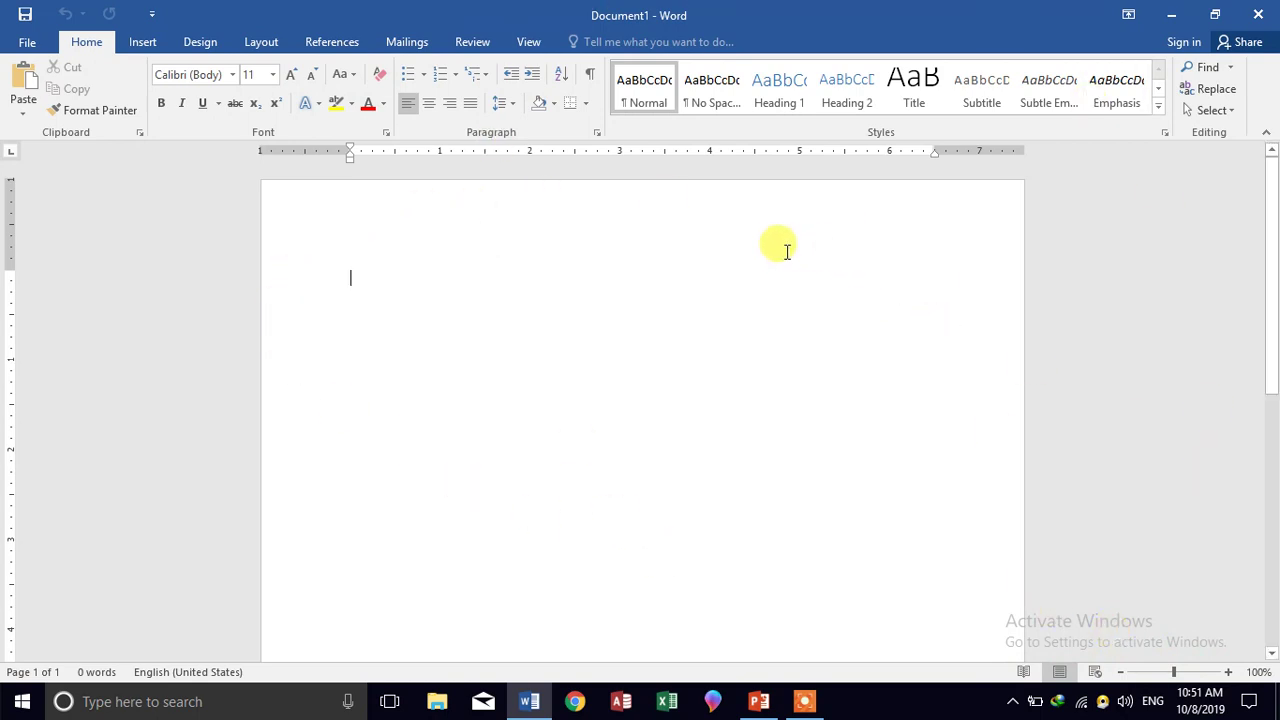
click(25, 45)
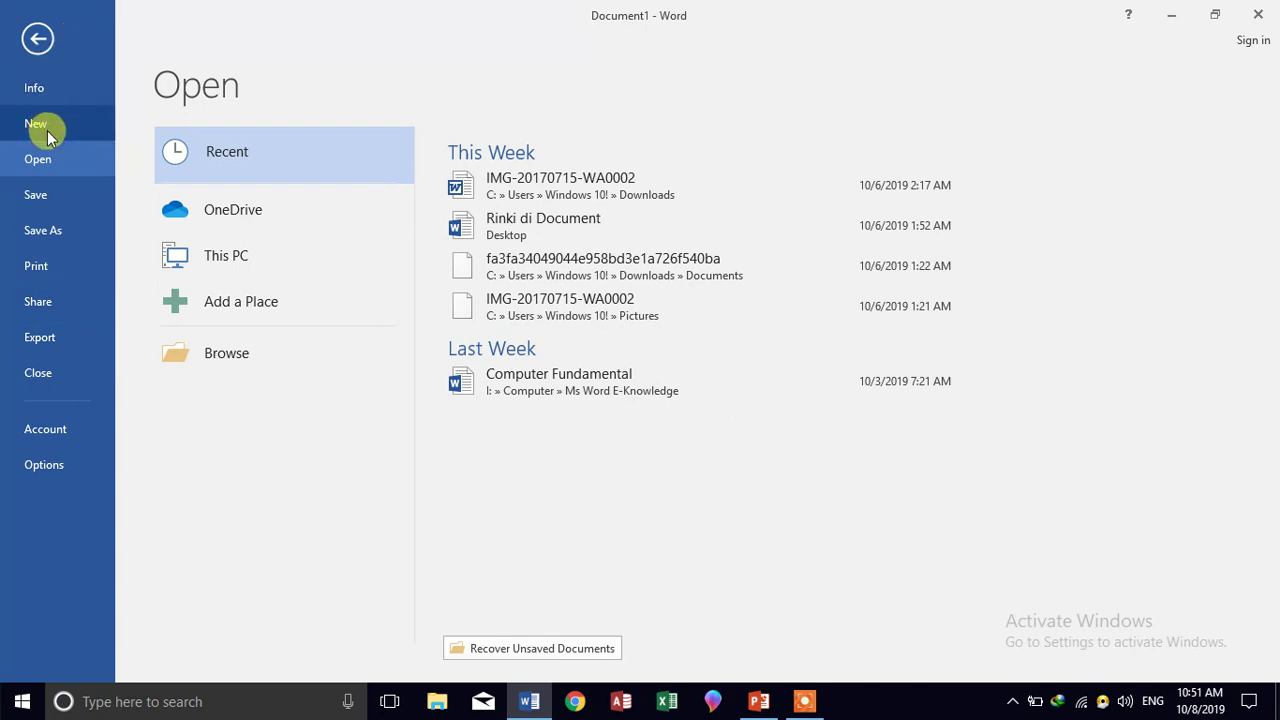
click(38, 47)
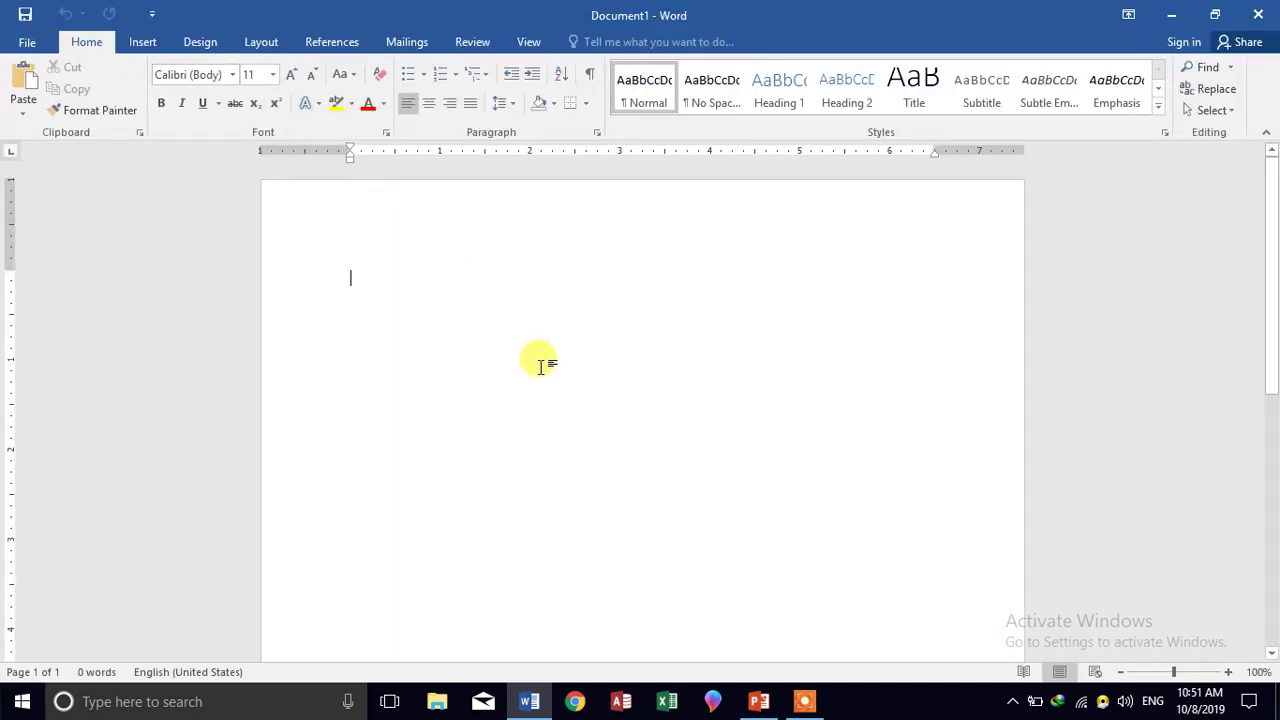
Generate five paragraphs of sample text (239 words) with =rand() on the first line.
text(=rand)
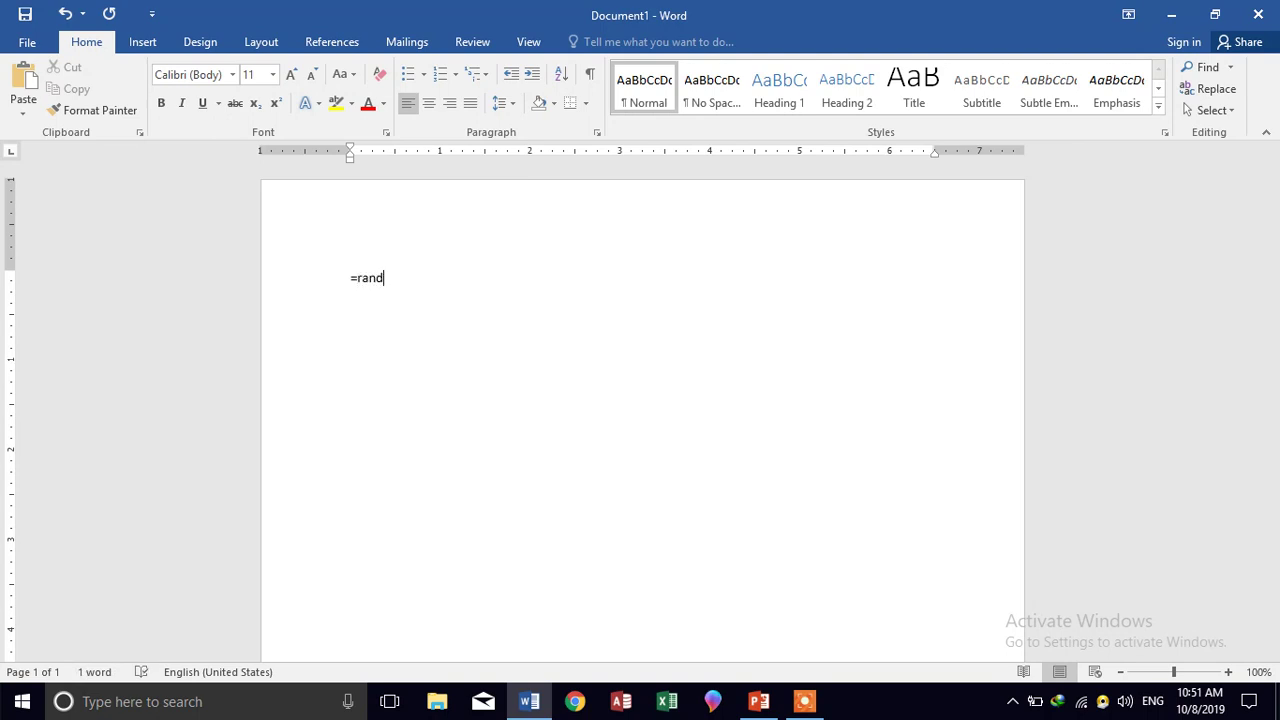
text(()
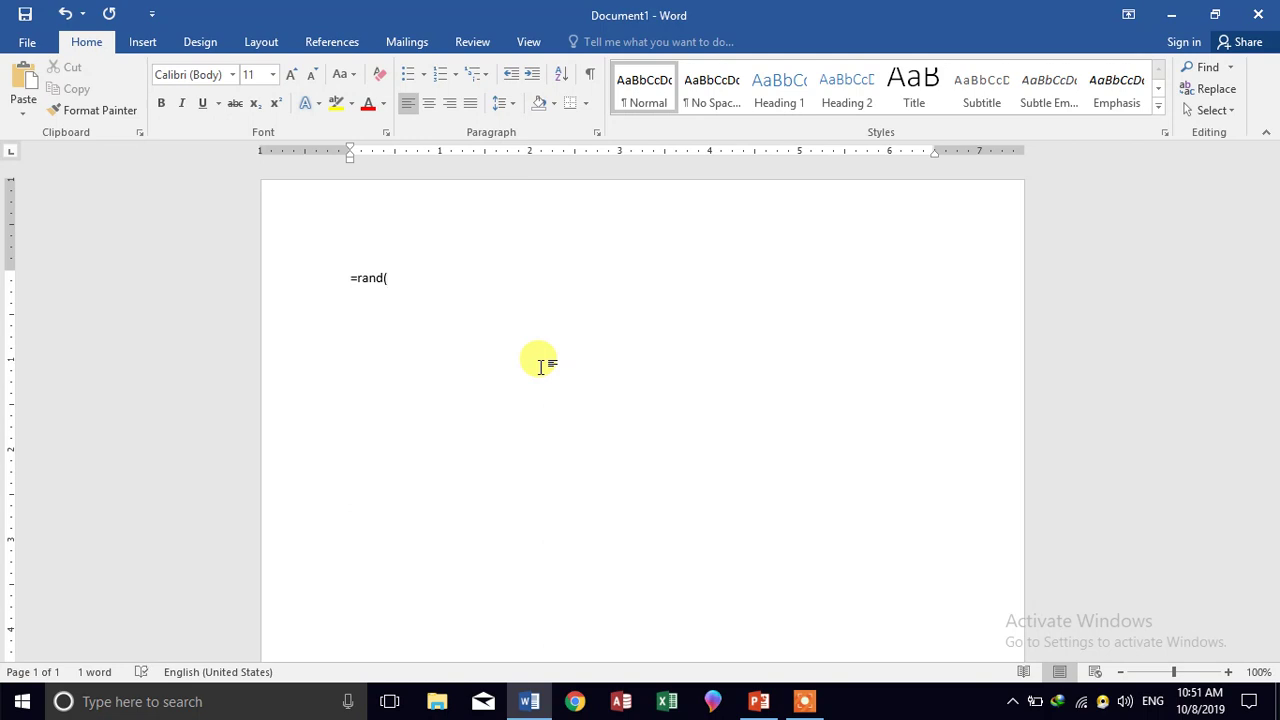
text())
key(Return)
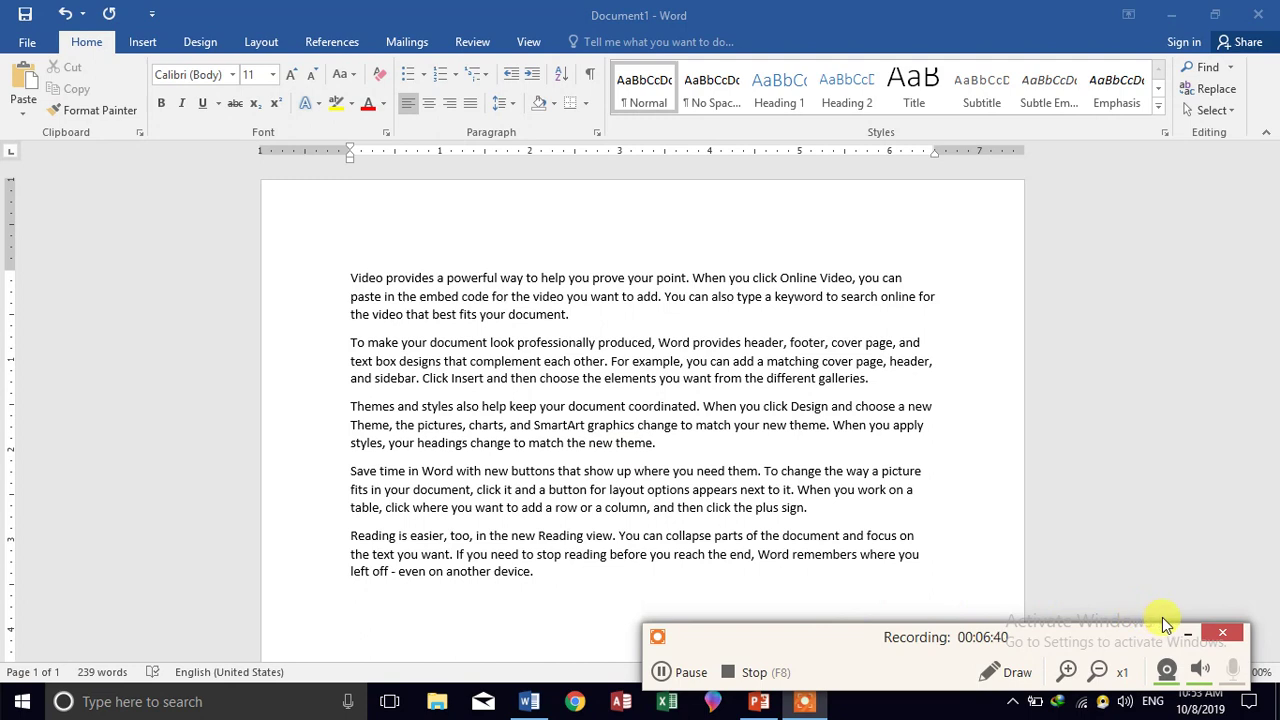
click(1188, 636)
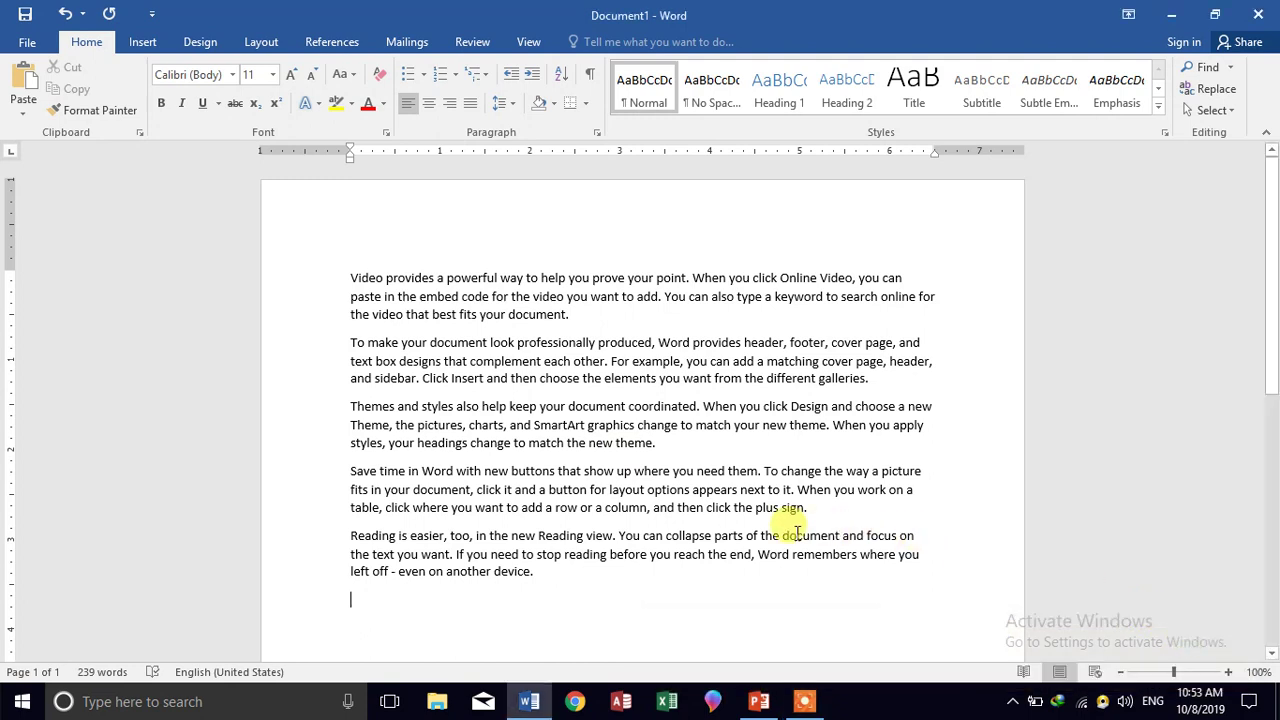